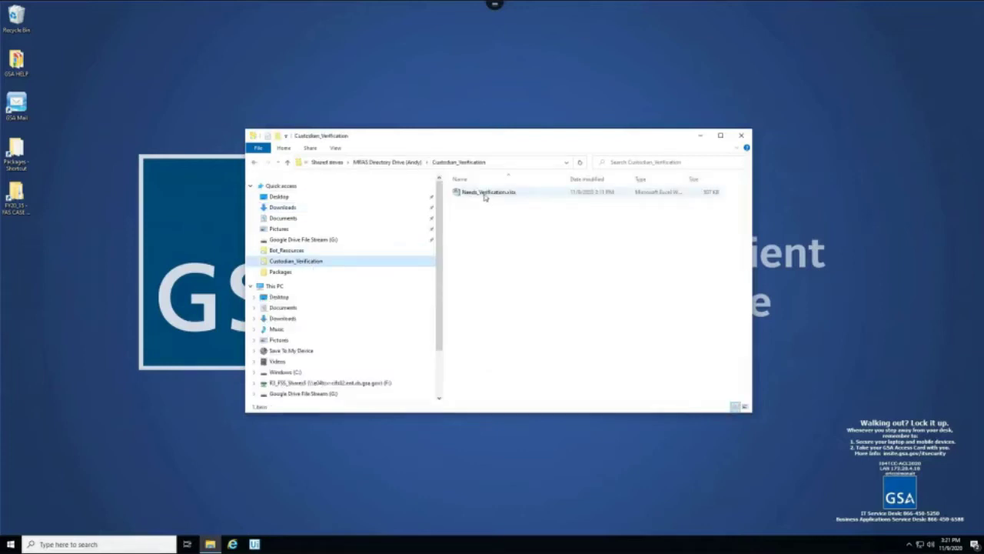
Open the Needs_Verification.xlsx workbook from the Custodian_Verification folder
{"action": "left_click", "coordinate": [485, 194]}
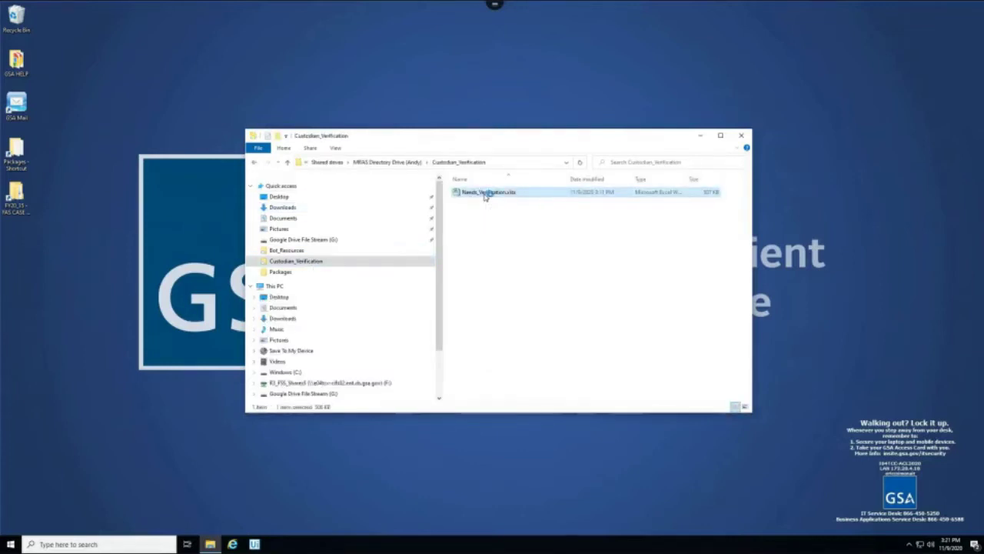
{"action": "double_click", "coordinate": [485, 195]}
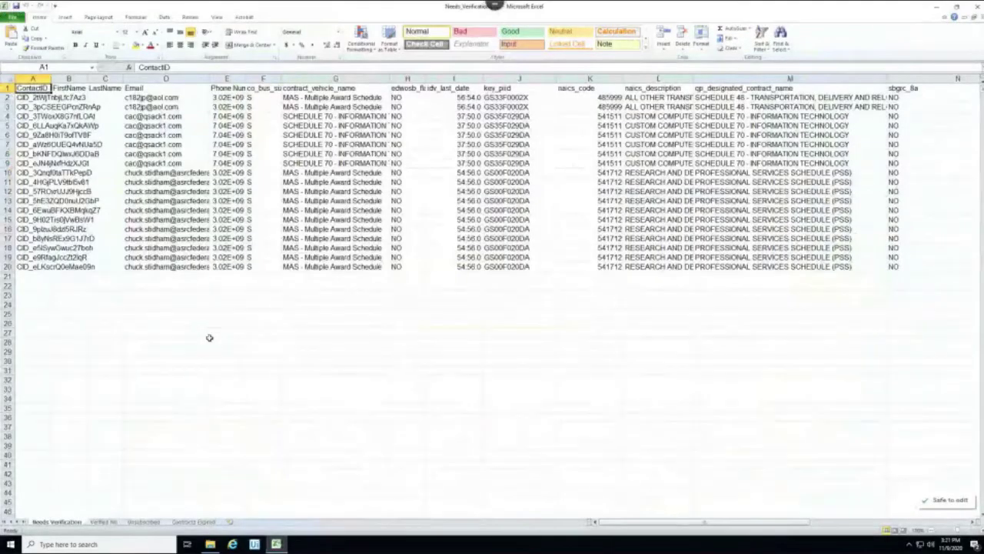
{"action": "scroll", "coordinate": [209, 338], "scroll_direction": "down", "scroll_amount": 1}
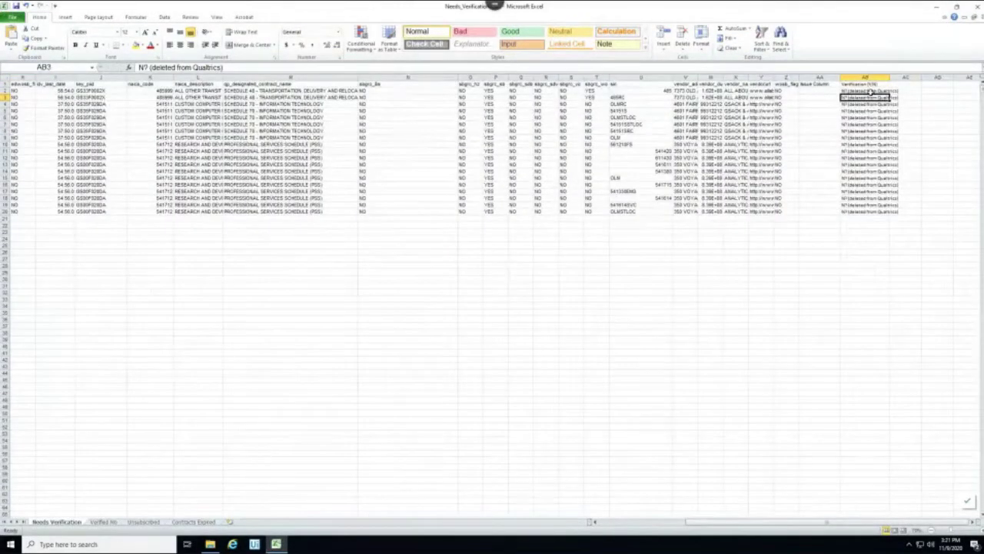
Set the Verification (Y/N) value to N for the contacts in rows 2 and 3 of the Needs Verification sheet
{"action": "left_click", "coordinate": [871, 91]}
{"action": "double_click", "coordinate": [871, 91]}
{"action": "type", "text": "N"}
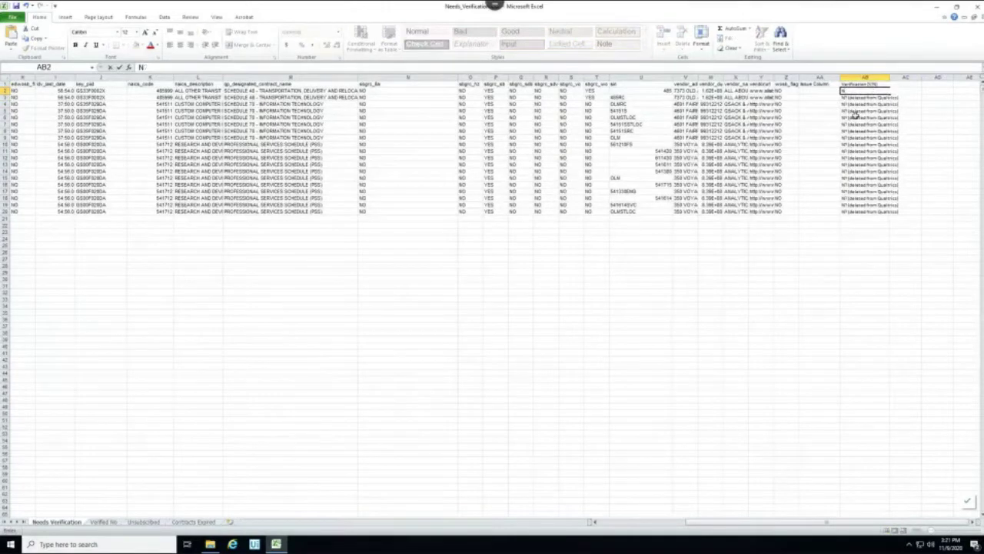
{"action": "left_click", "coordinate": [852, 96]}
{"action": "left_click", "coordinate": [851, 96]}
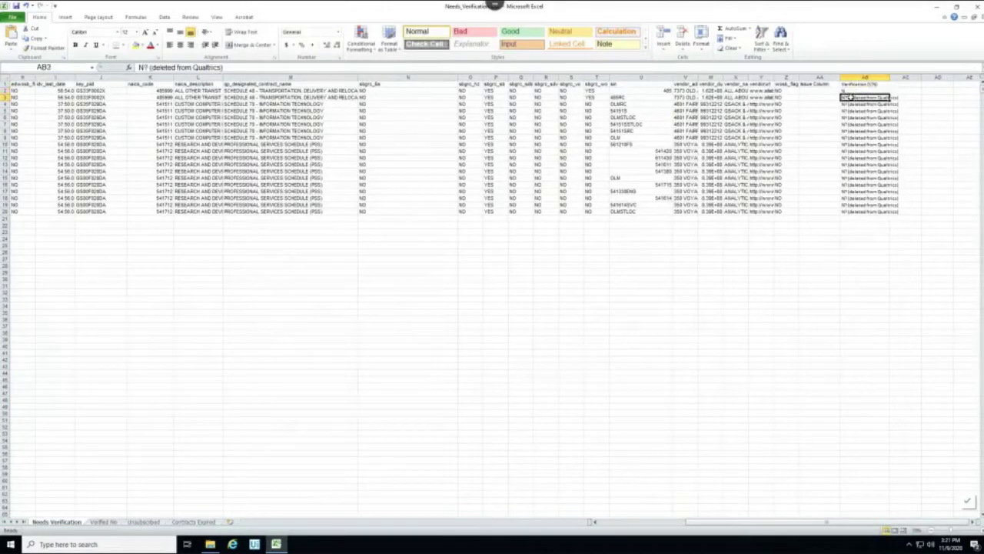
{"action": "type", "text": "N"}
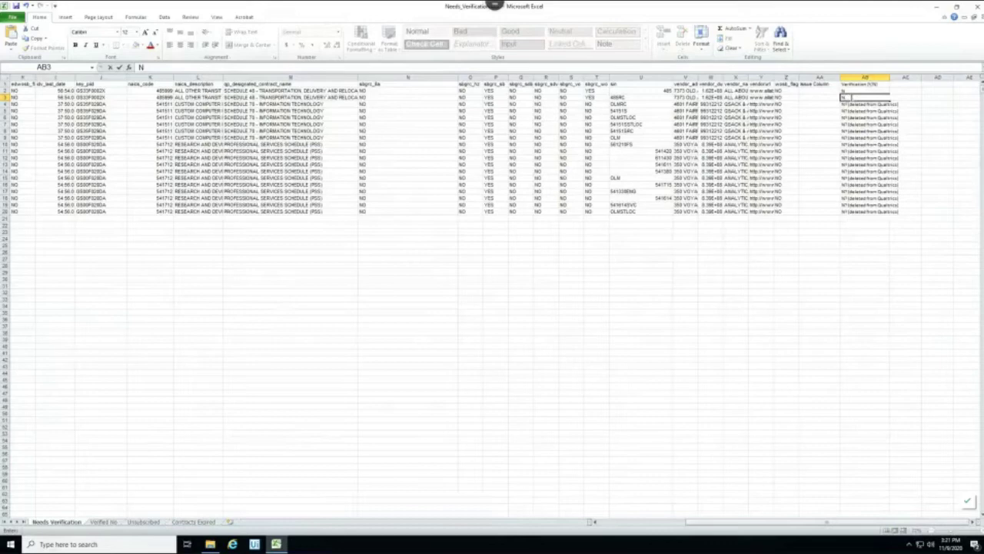
{"action": "key", "text": "Tab"}
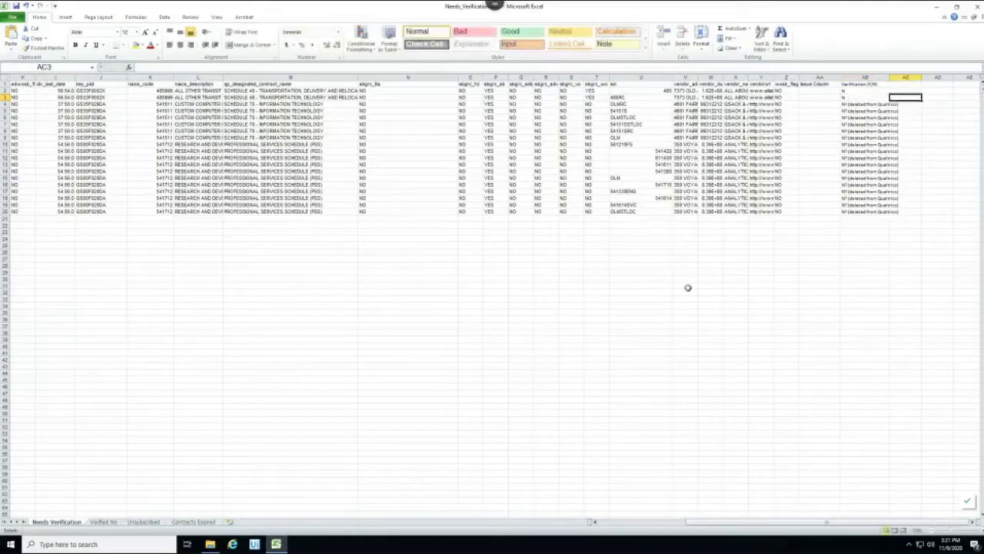
Review the Verified No, Unsubscribed and Contracts Expired sheets, and close the workbook
{"action": "left_click", "coordinate": [104, 522]}
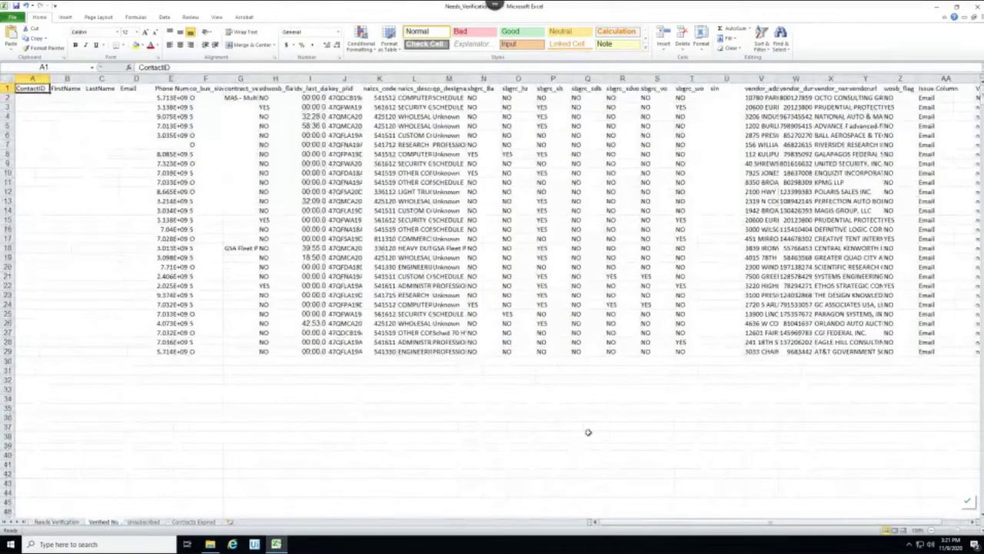
{"action": "scroll", "coordinate": [604, 373], "scroll_direction": "down", "scroll_amount": 1}
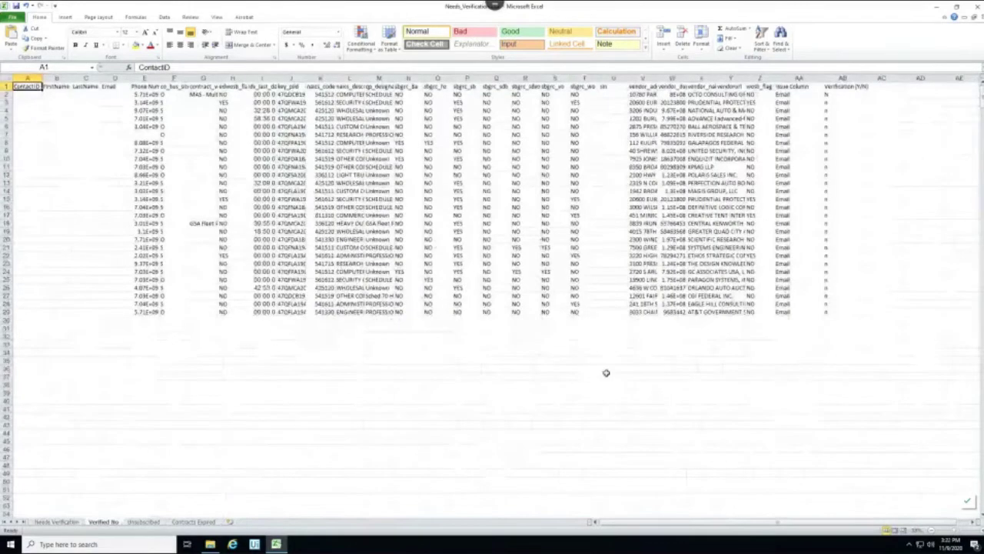
{"action": "left_click", "coordinate": [153, 522]}
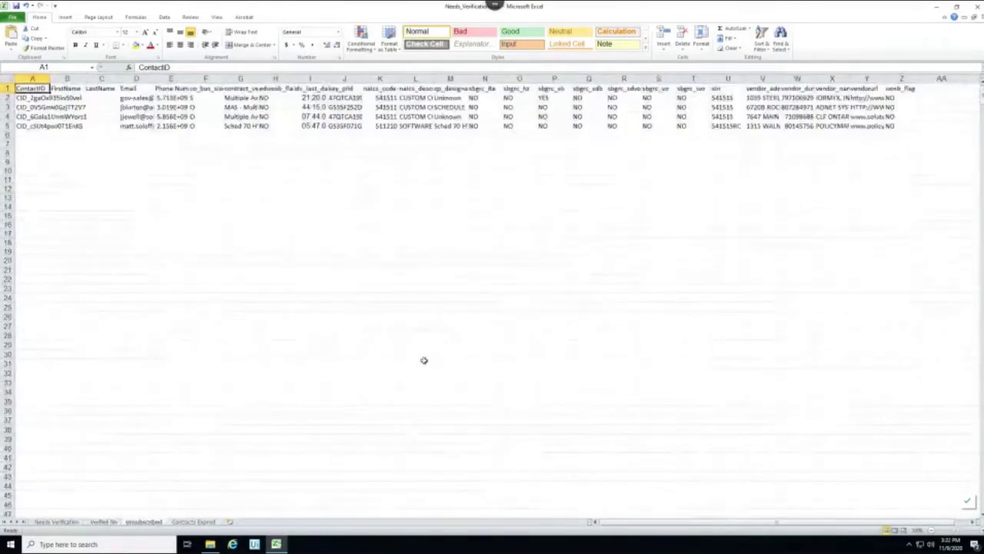
{"action": "scroll", "coordinate": [424, 360], "scroll_direction": "down", "scroll_amount": 1}
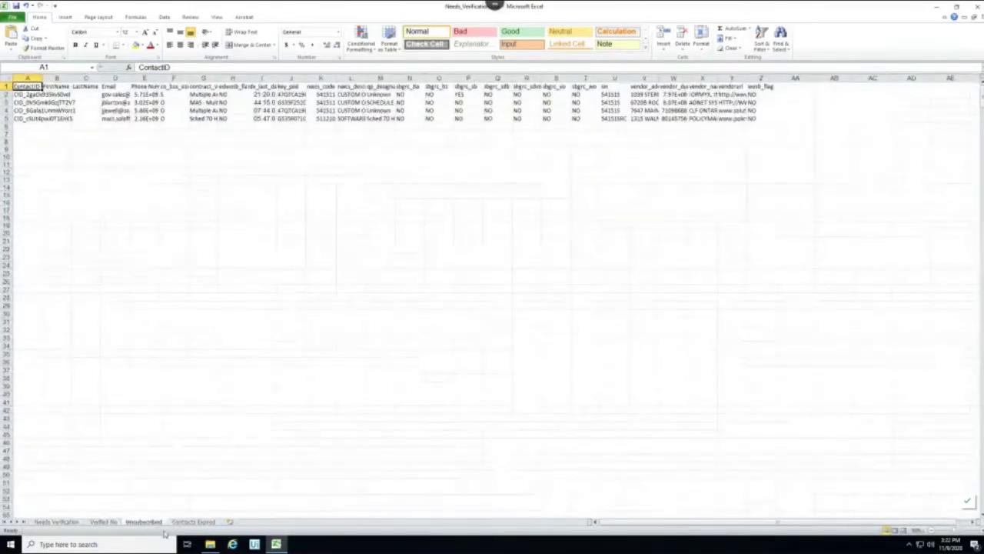
{"action": "left_click", "coordinate": [194, 522]}
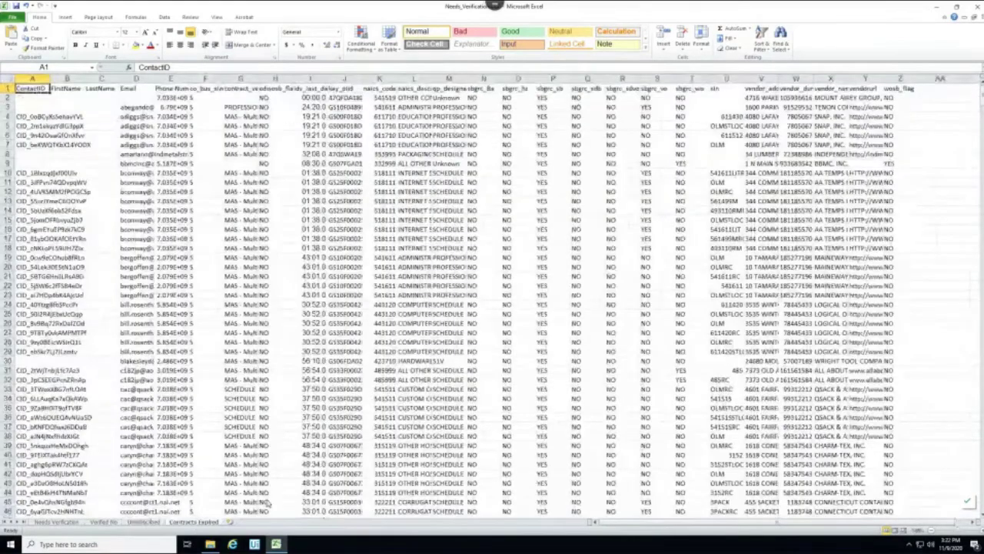
{"action": "scroll", "coordinate": [451, 365], "scroll_direction": "down", "scroll_amount": 1}
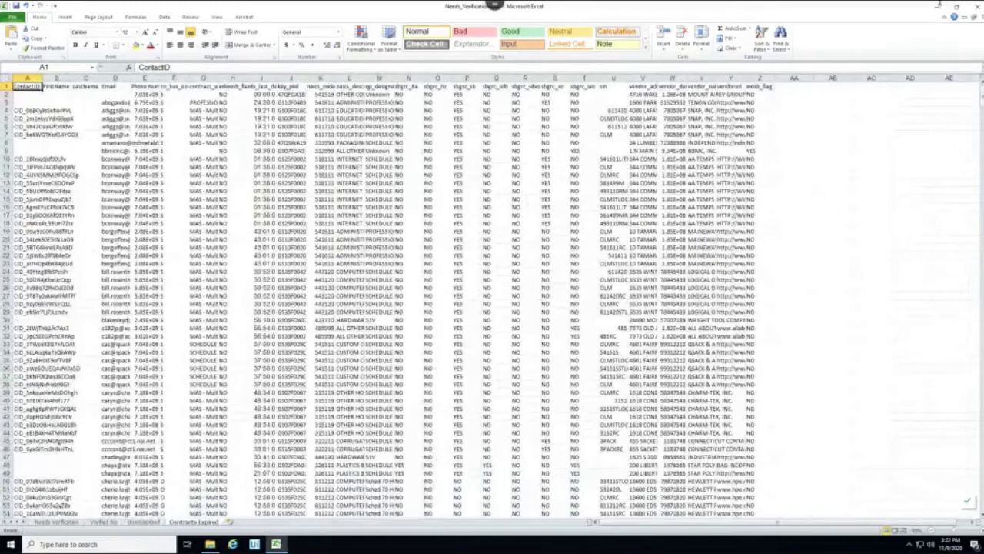
{"action": "mouse_move", "coordinate": [493, 31]}
{"action": "left_click", "coordinate": [977, 6]}
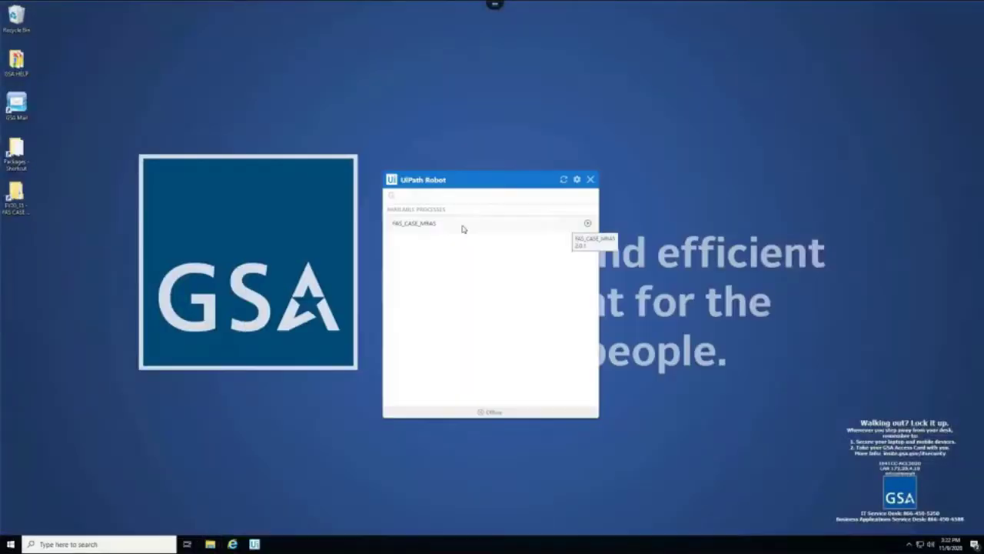
Run the FAS_CASE_MRAS process in UiPath Robot and export the Qualtrics directory contacts as CSV with embedded data but no contact stats
{"action": "left_click", "coordinate": [588, 223]}
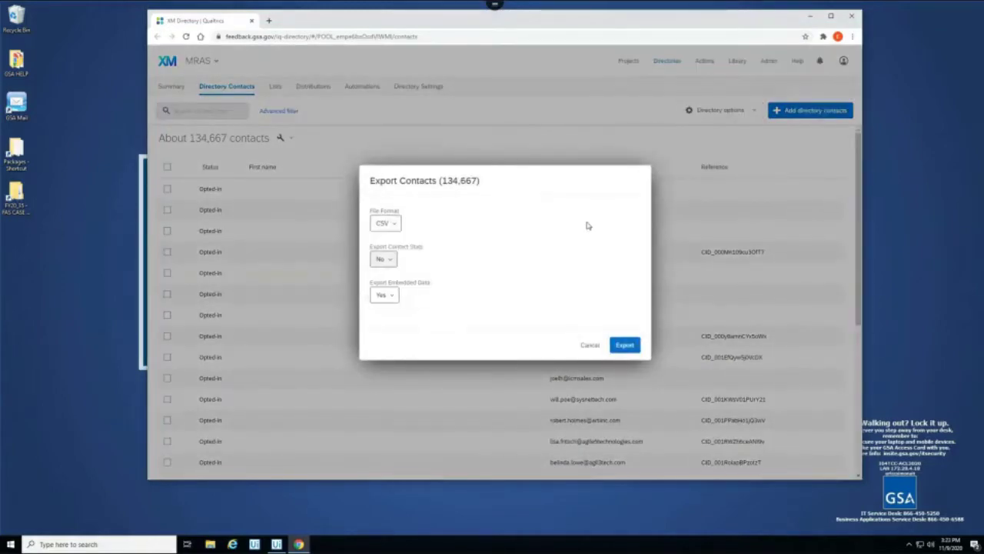
{"action": "key", "text": "Tab"}
{"action": "key", "text": "space"}
{"action": "key", "text": "Escape"}
{"action": "key", "text": "Tab"}
{"action": "key", "text": "Tab"}
{"action": "key", "text": "Return"}
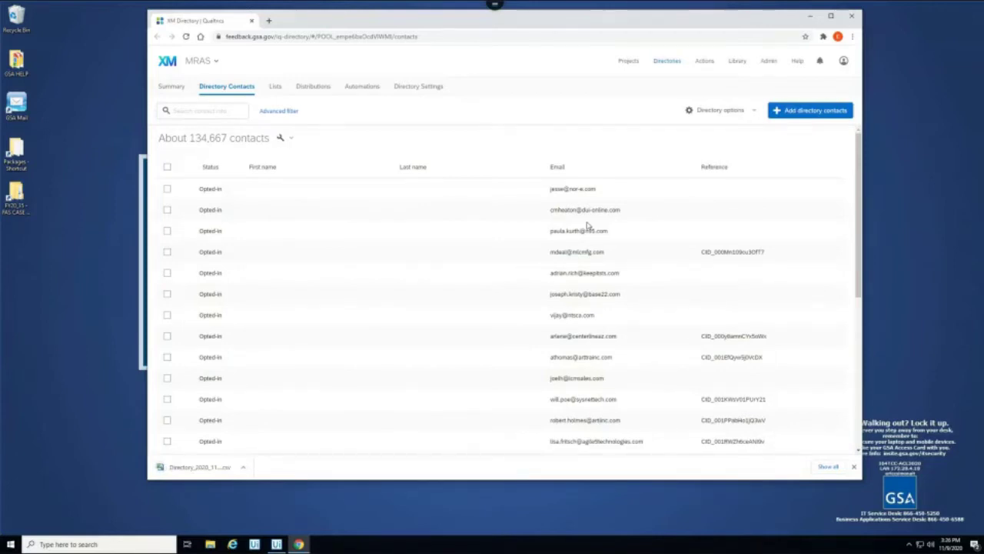
{"action": "key", "text": "alt+F4"}
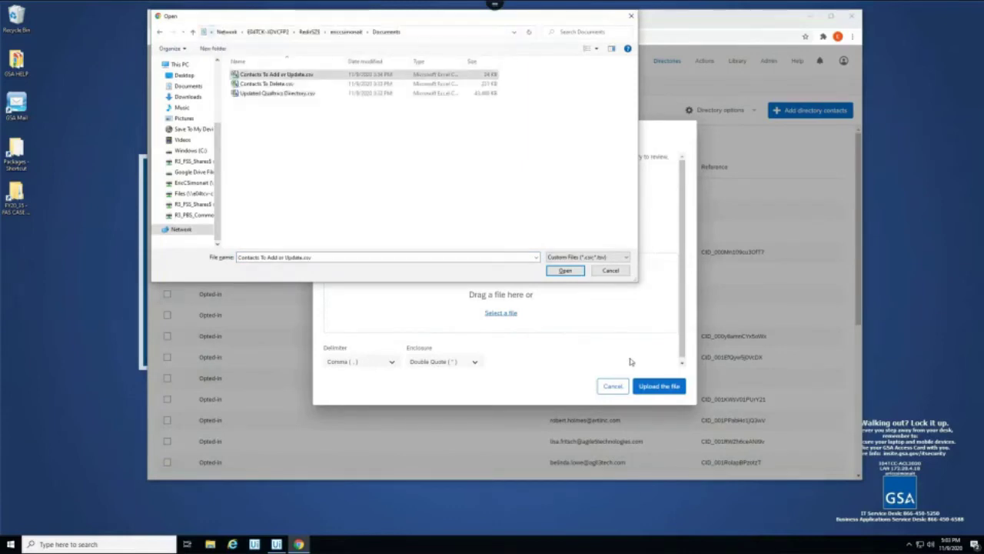
Upload Contacts To Add or Update.csv, add its contacts to the MRAS directory, and close the browser
{"action": "key", "text": "Return"}
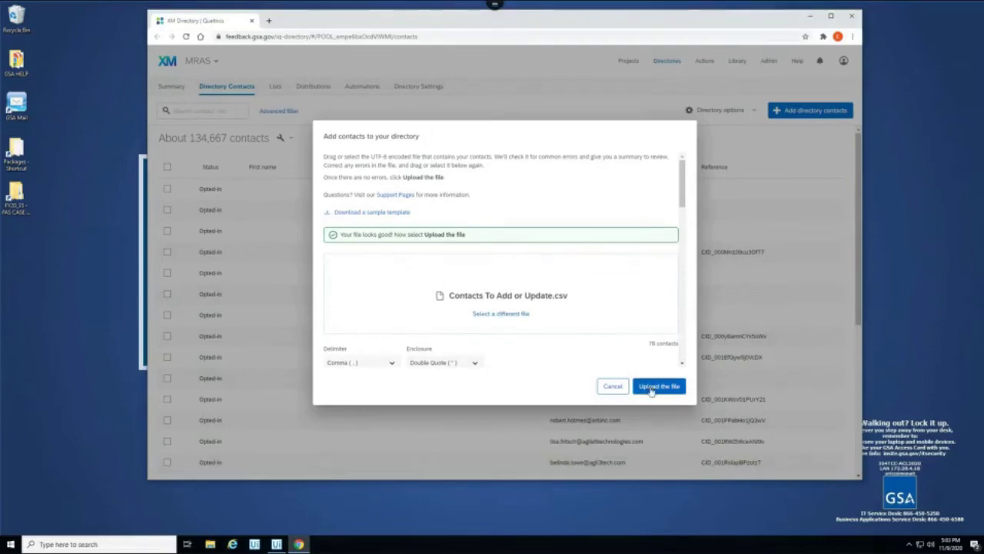
{"action": "left_click", "coordinate": [651, 387]}
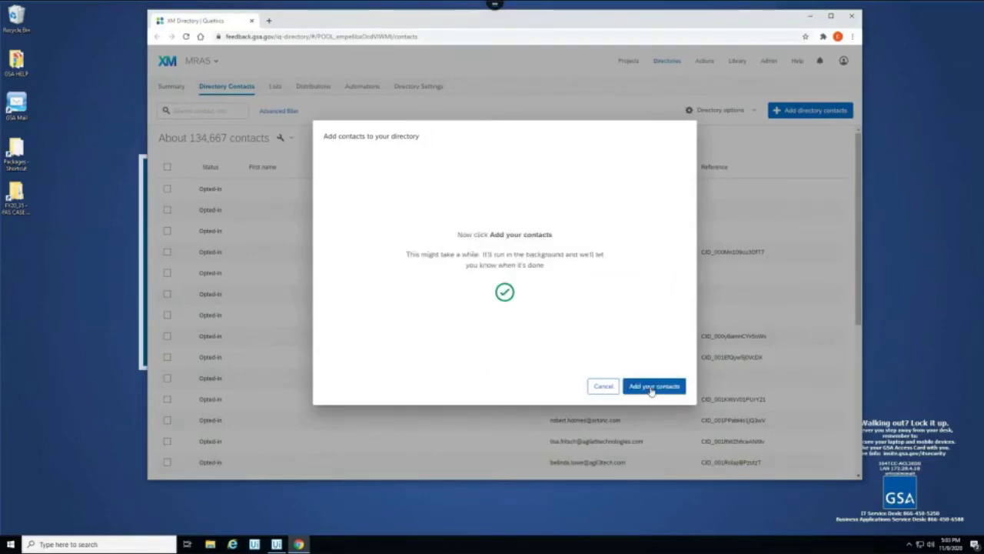
{"action": "left_click", "coordinate": [652, 387]}
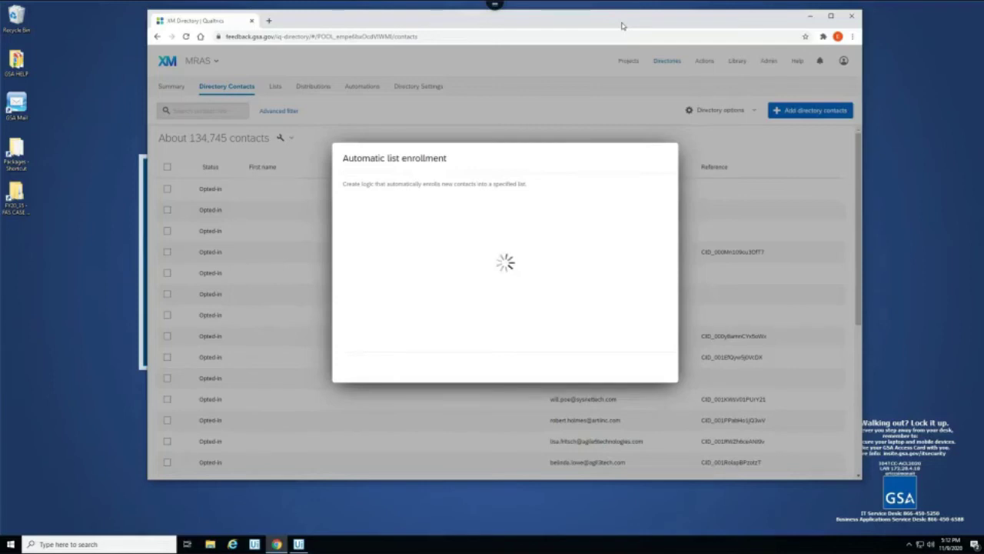
{"action": "key", "text": "Escape"}
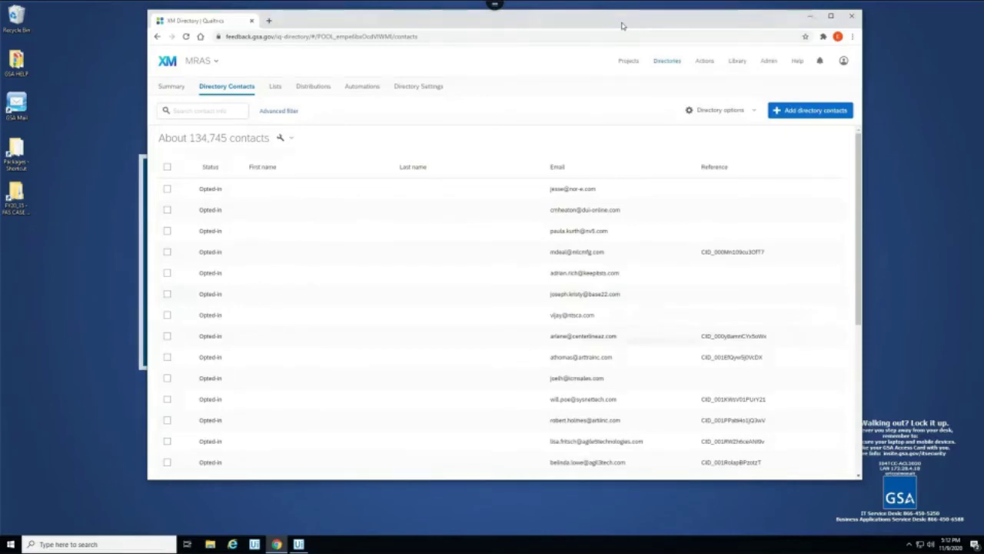
{"action": "key", "text": "alt+F4"}
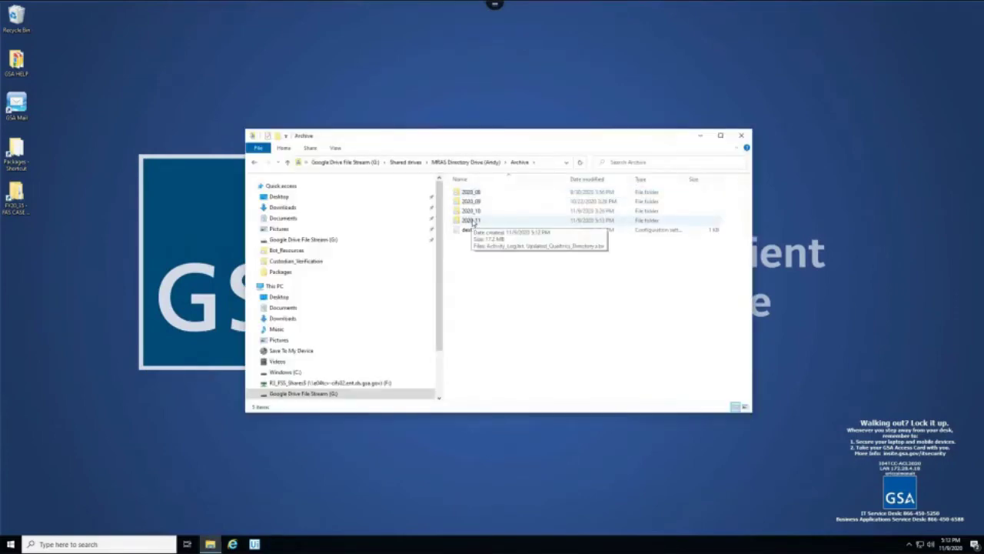
Open Updated_Qualtrics_Directory.xlsx from the 2020_11 archive folder and look through its contact rows
{"action": "double_click", "coordinate": [472, 222]}
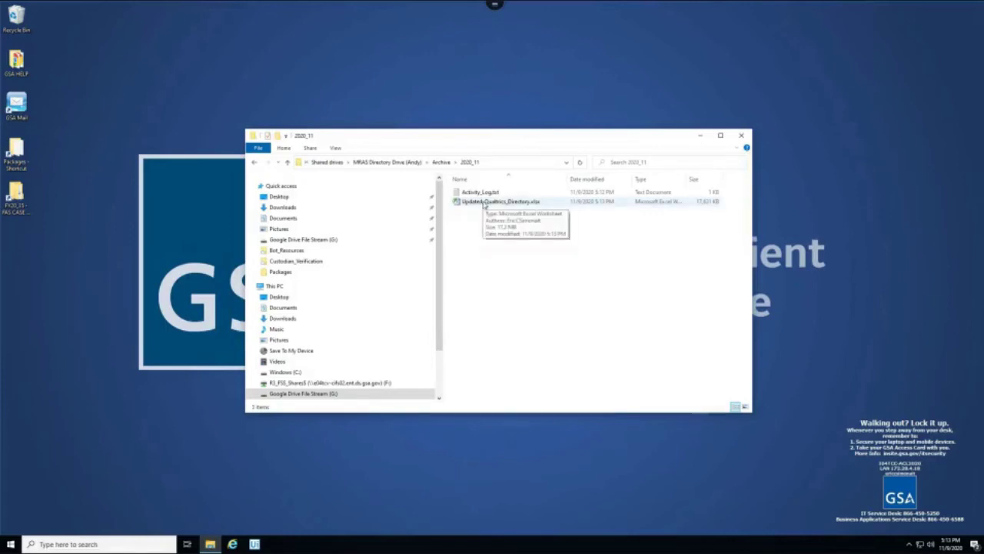
{"action": "double_click", "coordinate": [484, 202]}
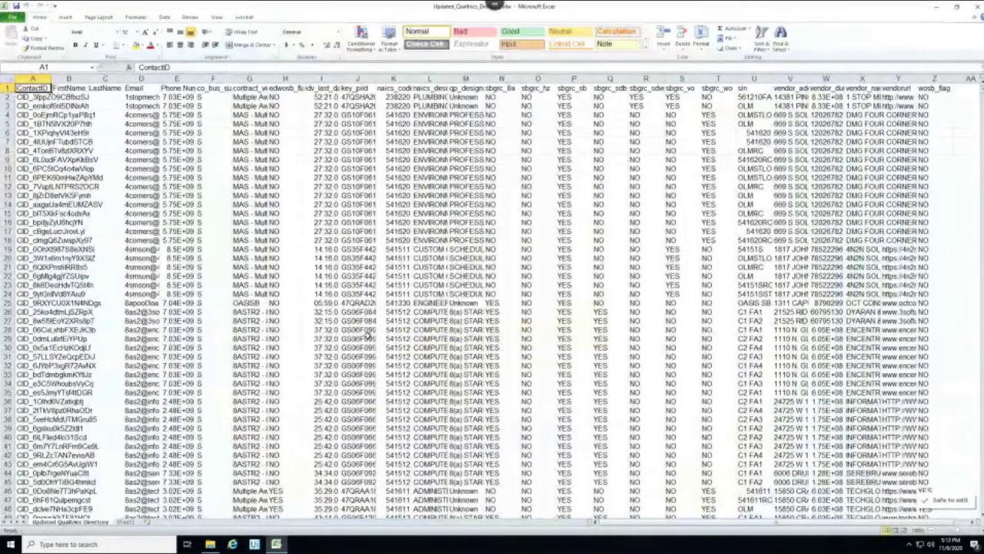
{"action": "scroll", "coordinate": [367, 332], "scroll_direction": "down", "scroll_amount": 4}
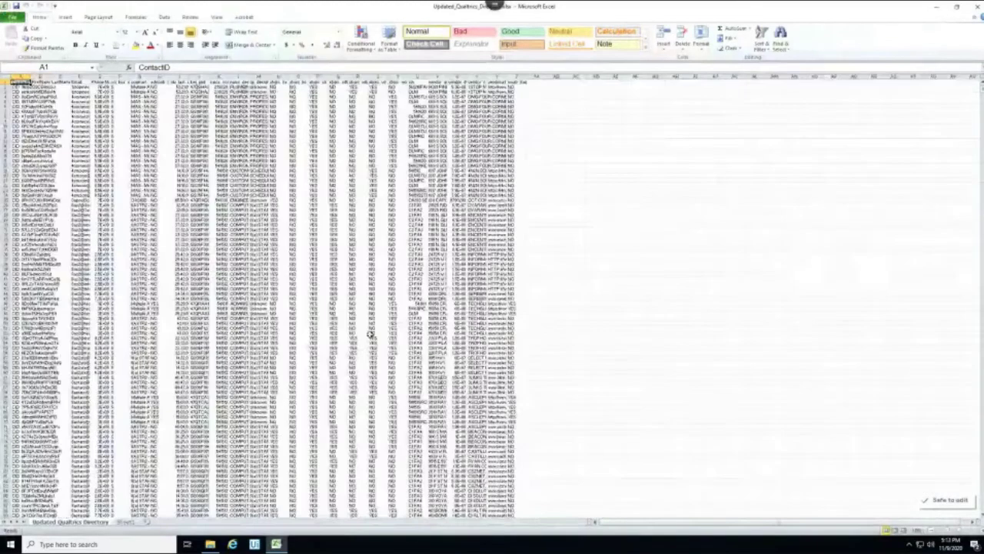
{"action": "scroll", "coordinate": [372, 338], "scroll_direction": "up", "scroll_amount": 1}
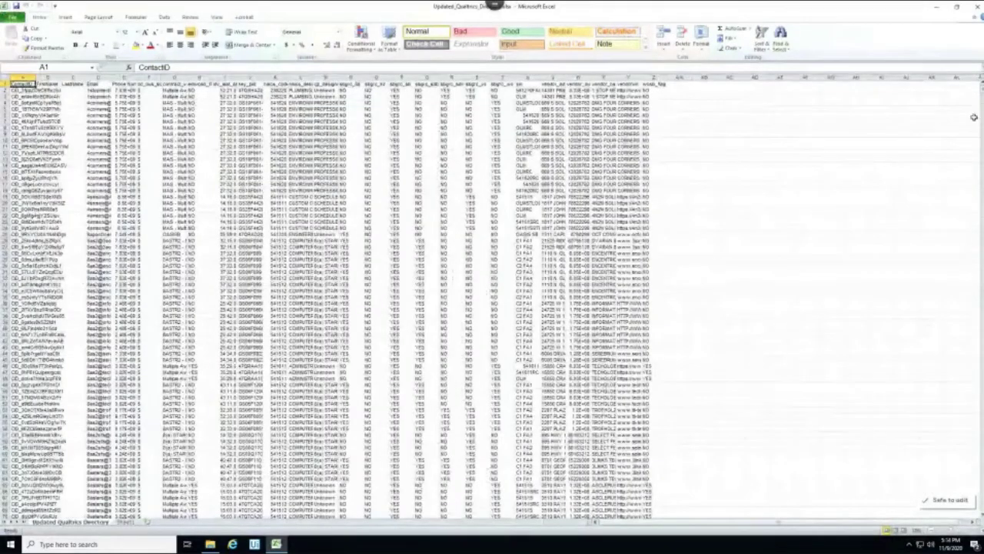
{"action": "left_click_drag", "start_coordinate": [980, 89], "coordinate": [980, 500]}
{"action": "left_click_drag", "start_coordinate": [980, 137], "coordinate": [977, 226]}
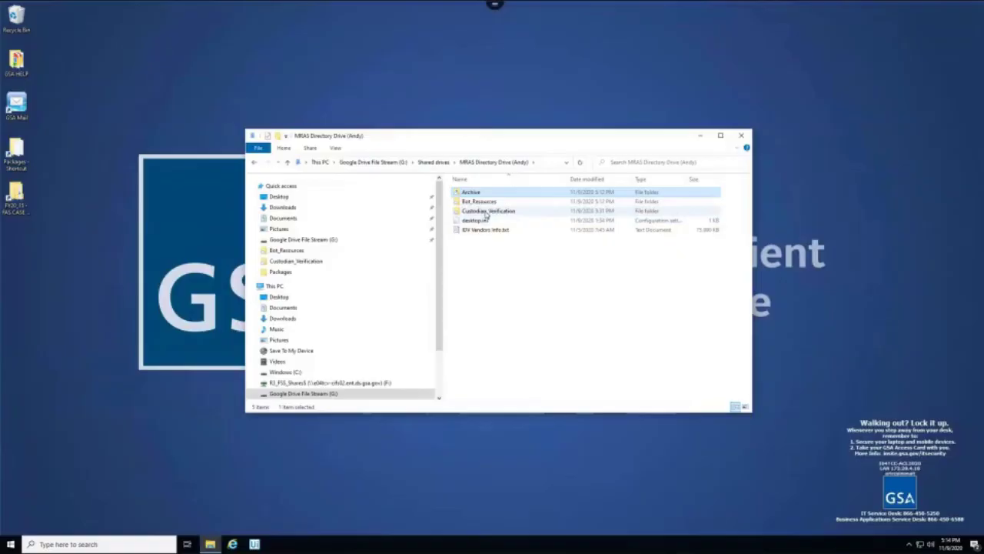
Open Needs_Verification.xlsx from the Custodian_Verification folder and review its Needs Verification, Verified No and Unsubscribed sheets
{"action": "double_click", "coordinate": [485, 211]}
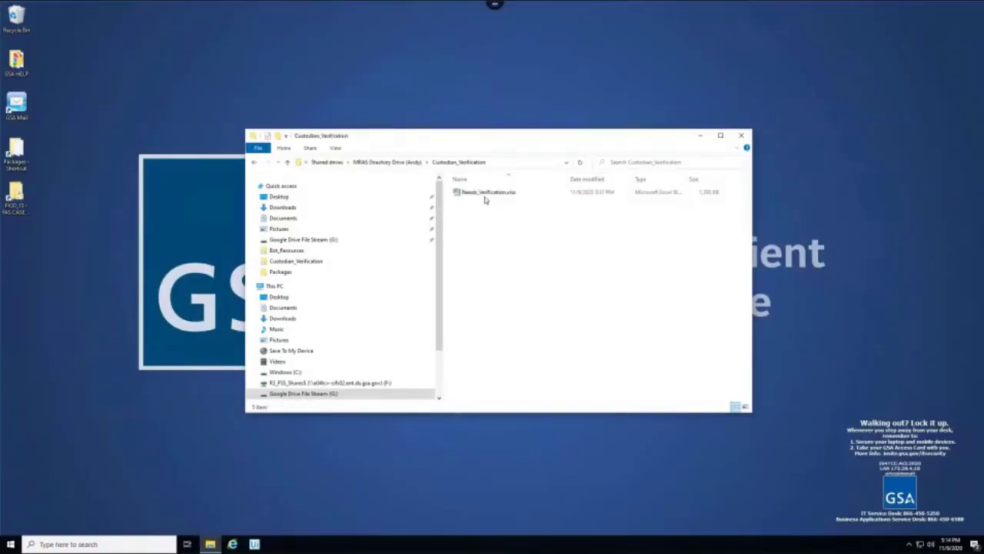
{"action": "double_click", "coordinate": [484, 193]}
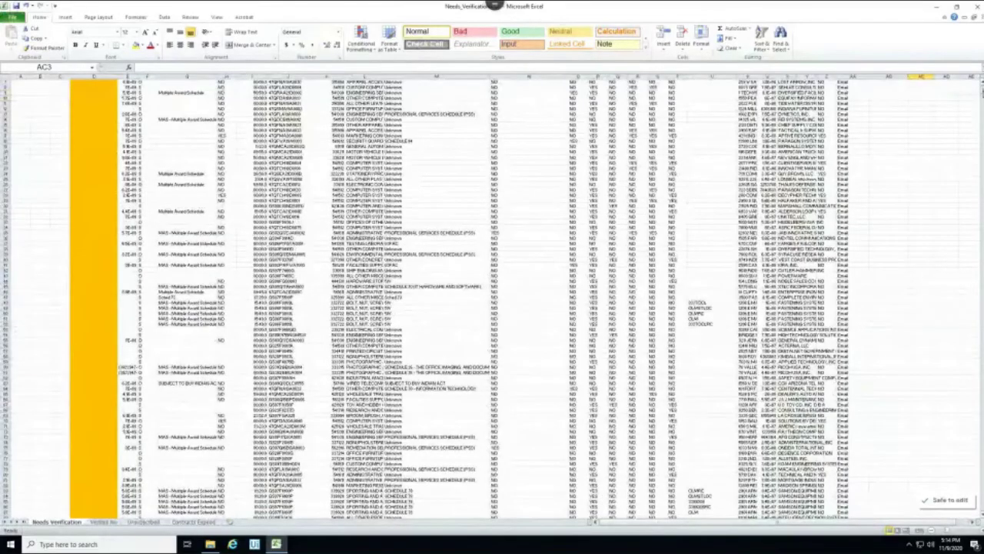
{"action": "left_click_drag", "start_coordinate": [982, 93], "coordinate": [969, 171]}
{"action": "left_click", "coordinate": [103, 522]}
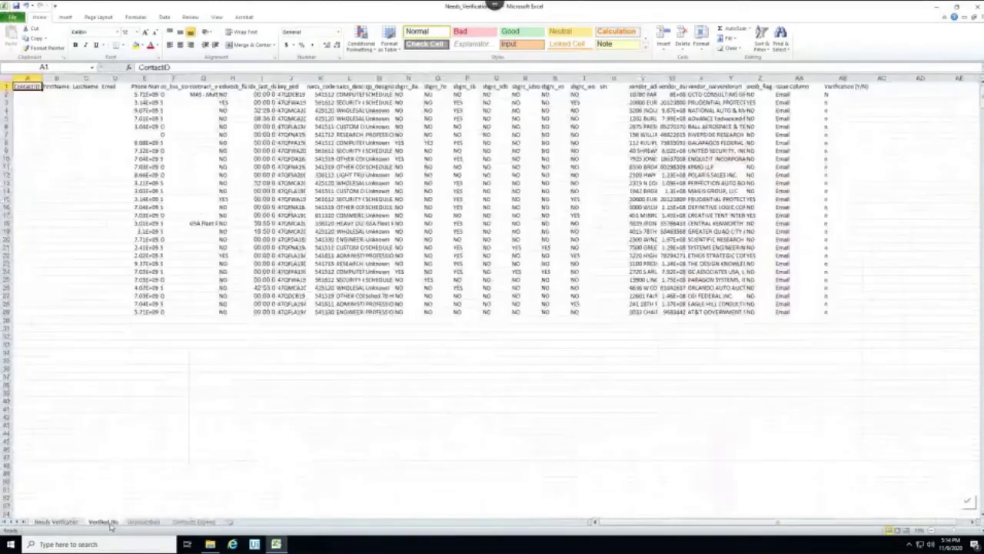
{"action": "left_click", "coordinate": [153, 523]}
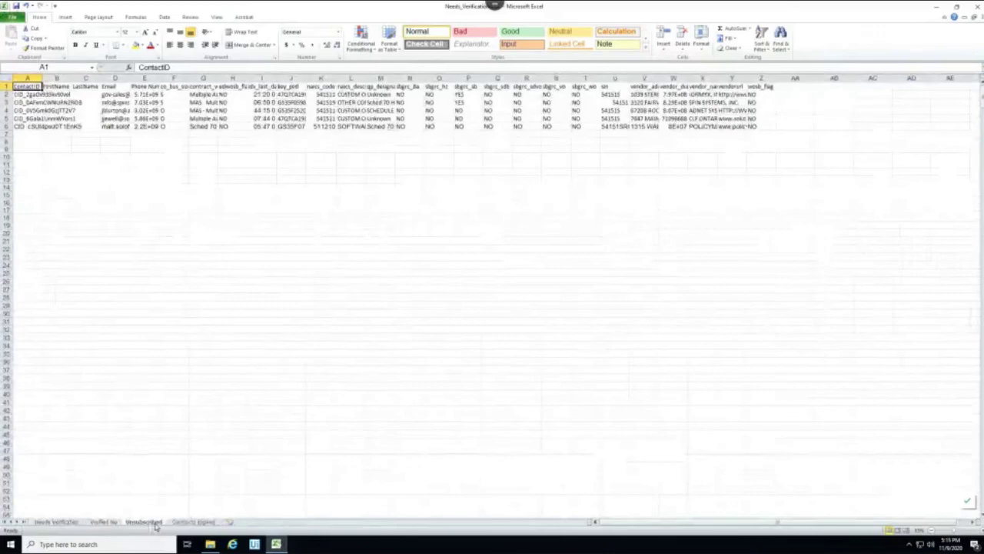
Examine the full idv_last_date value of the contact in row 5 on the Contracts Expired sheet
{"action": "left_click", "coordinate": [196, 522]}
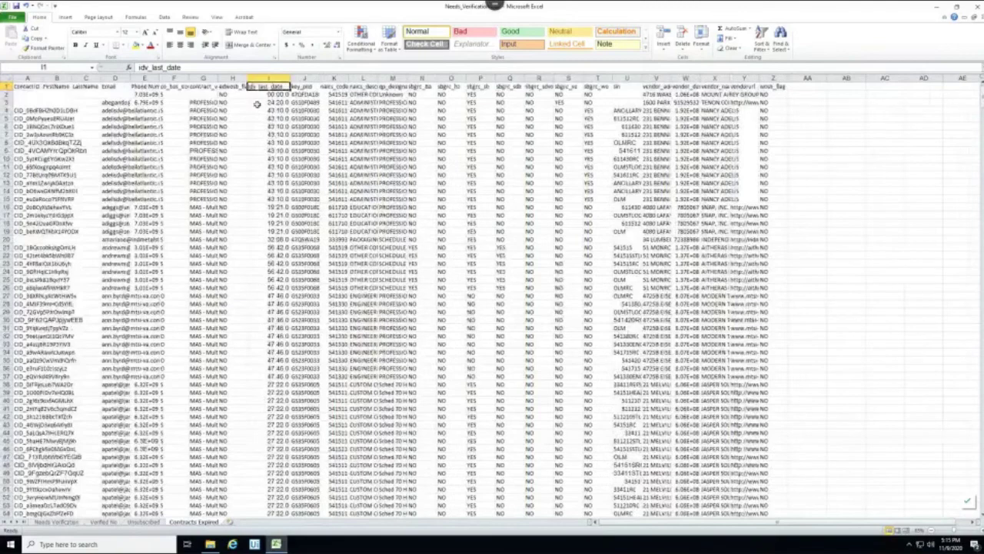
{"action": "left_click", "coordinate": [269, 119]}
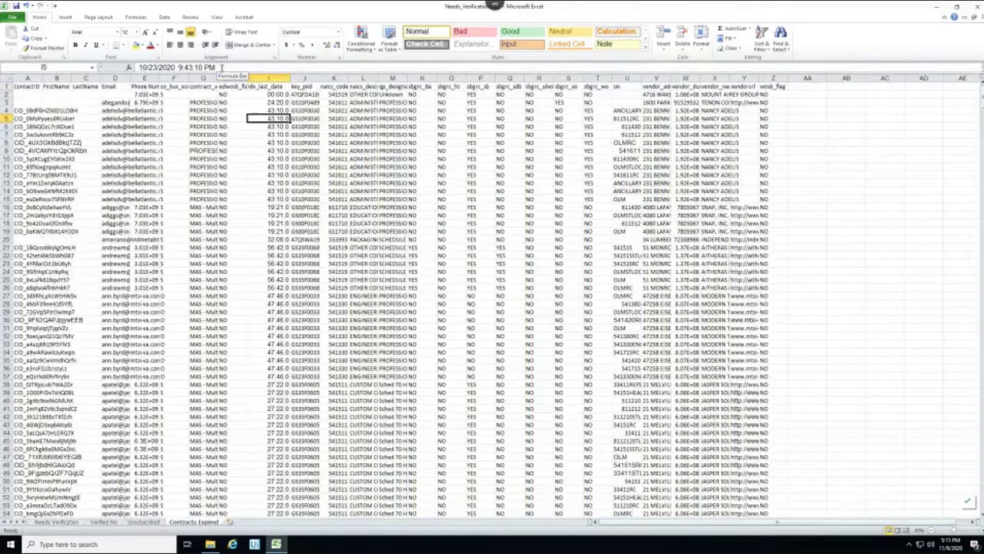
{"action": "left_click_drag", "start_coordinate": [220, 68], "coordinate": [137, 68]}
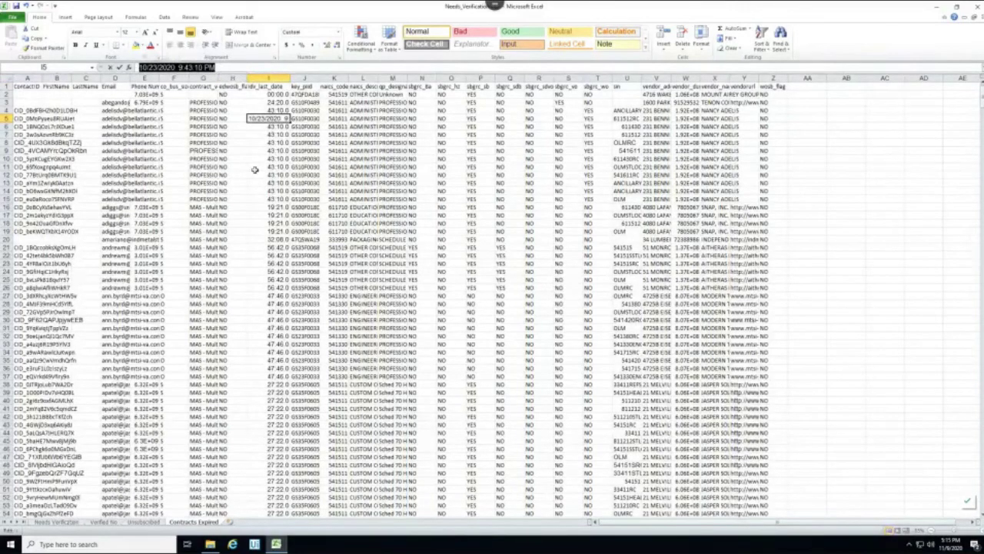